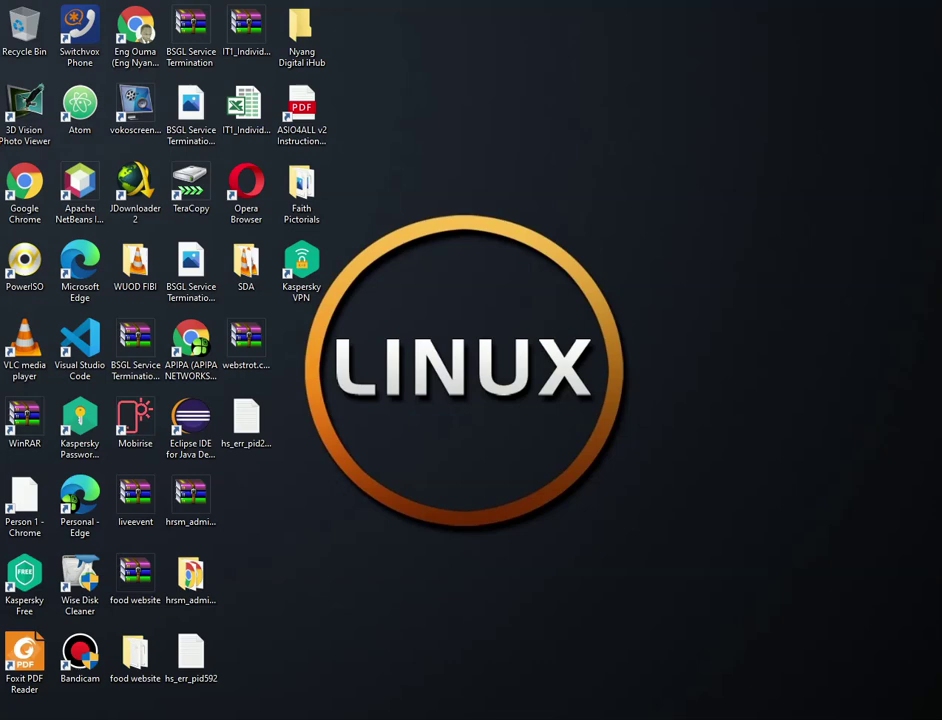
{"action": "key", "text": "alt+Tab"}
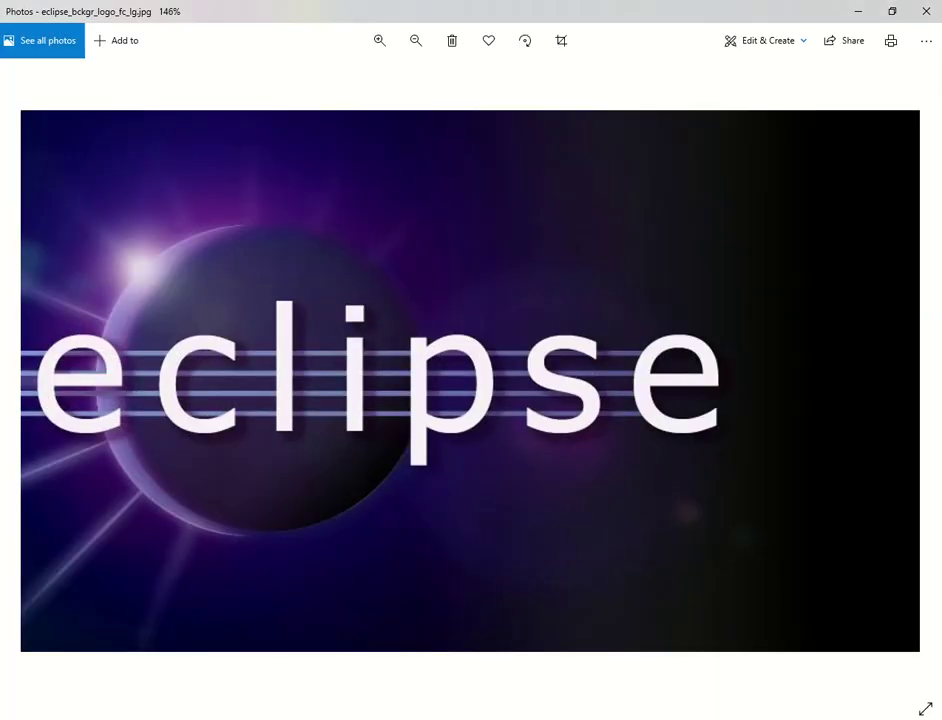
{"action": "key", "text": "super+d"}
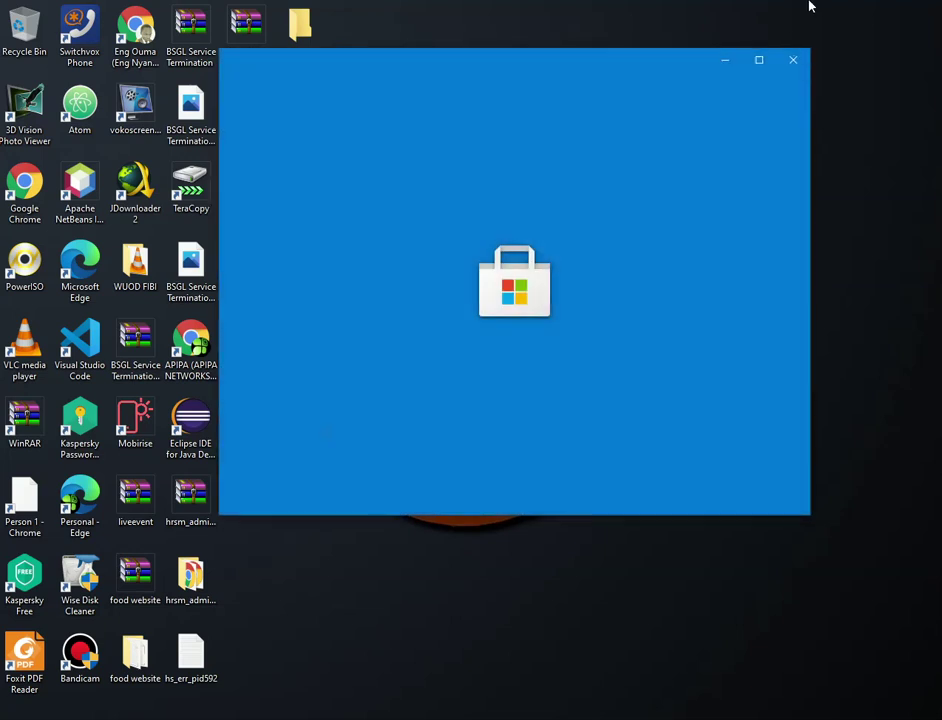
{"action": "left_click", "coordinate": [793, 62]}
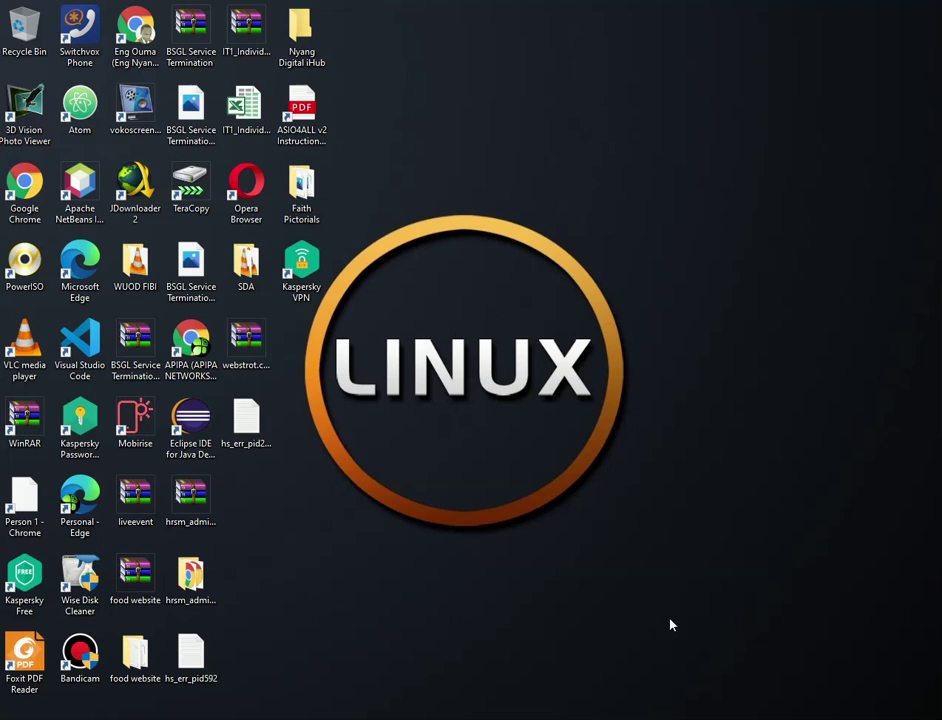
- In a new Chrome tab, search for "eclipse ide for java developers" and open the Eclipse Foundation download page
{"action": "left_click", "coordinate": [650, 718]}
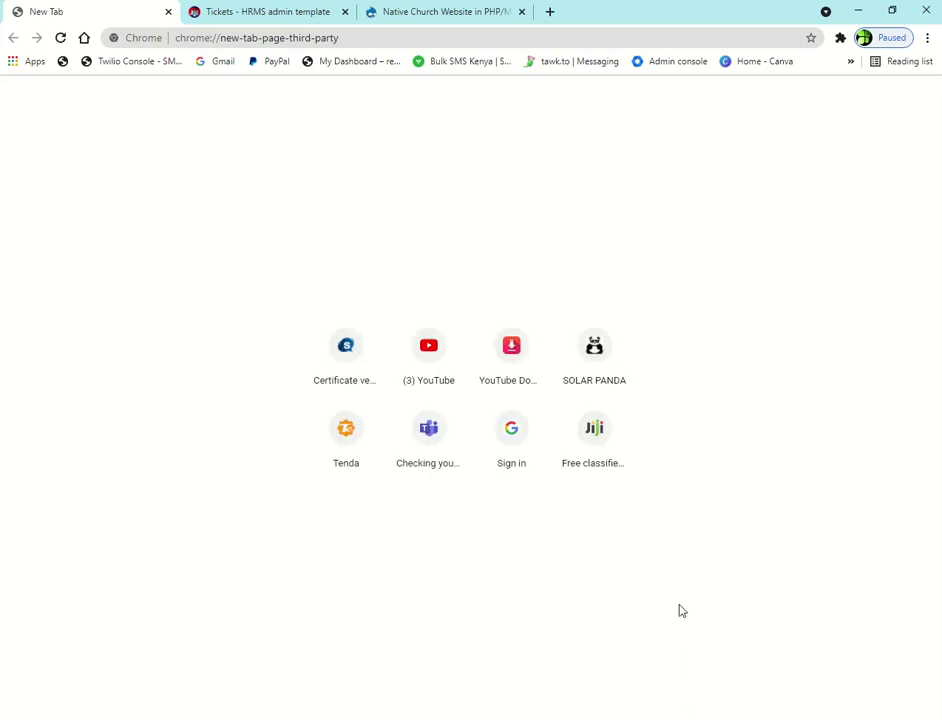
{"action": "left_click", "coordinate": [549, 11]}
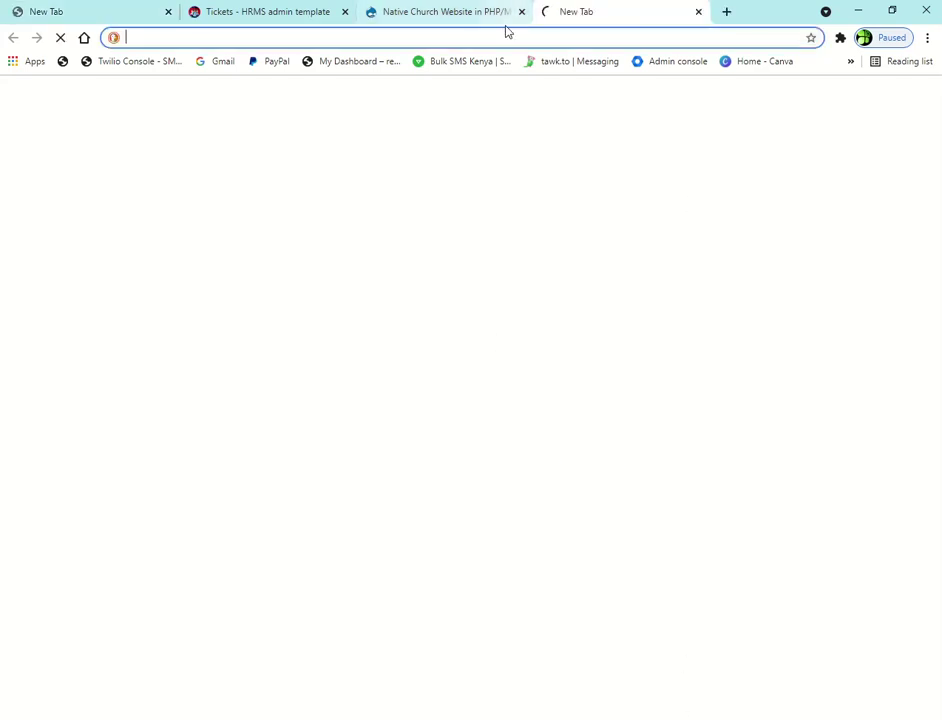
{"action": "type", "text": "e"}
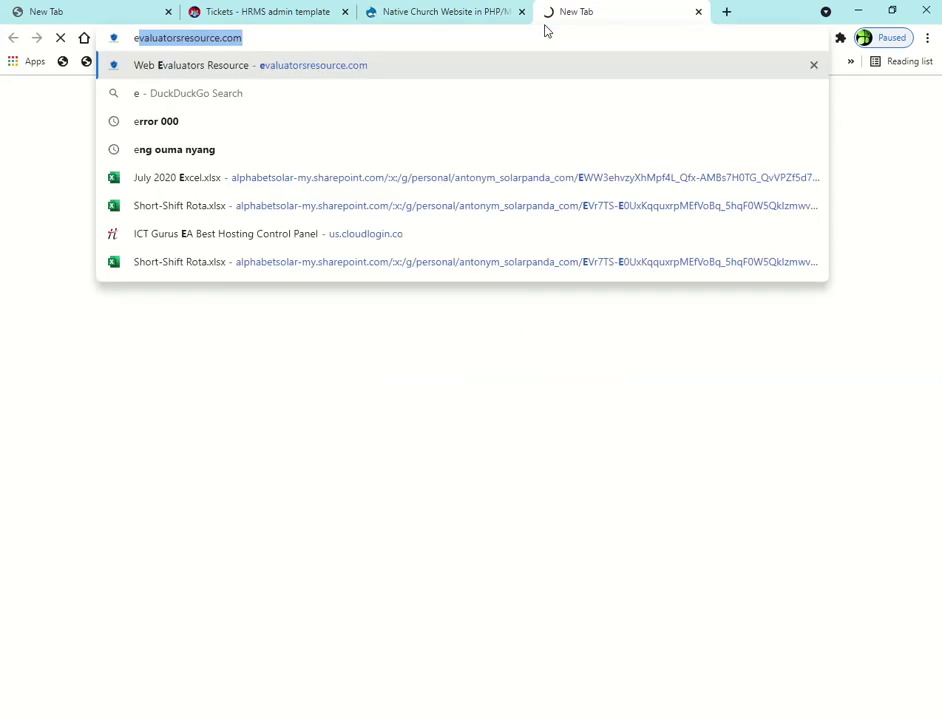
{"action": "type", "text": "cl"}
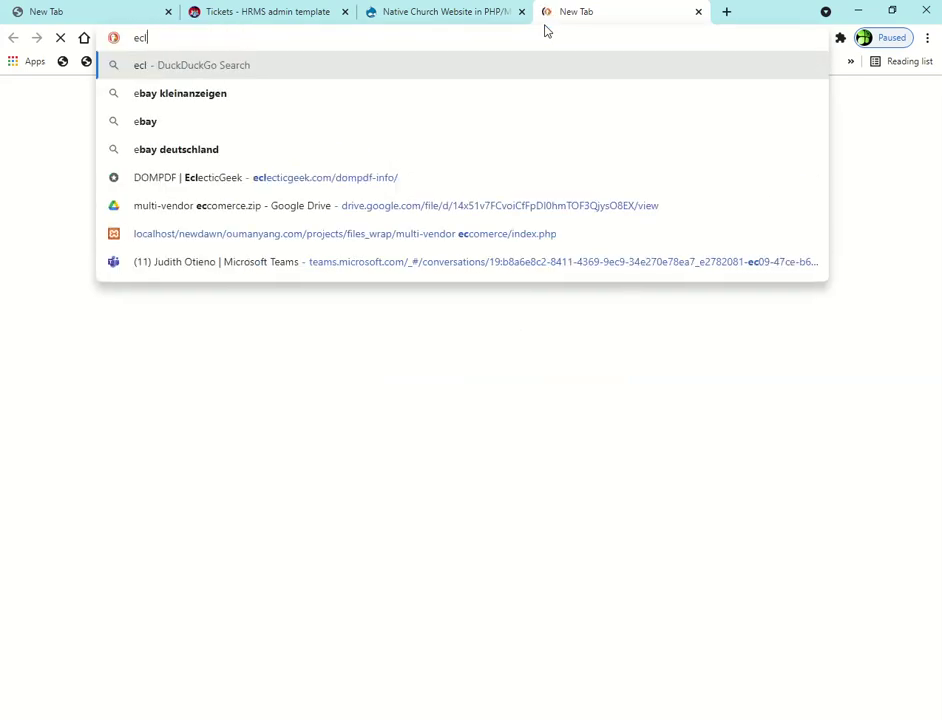
{"action": "type", "text": "ipse ide"}
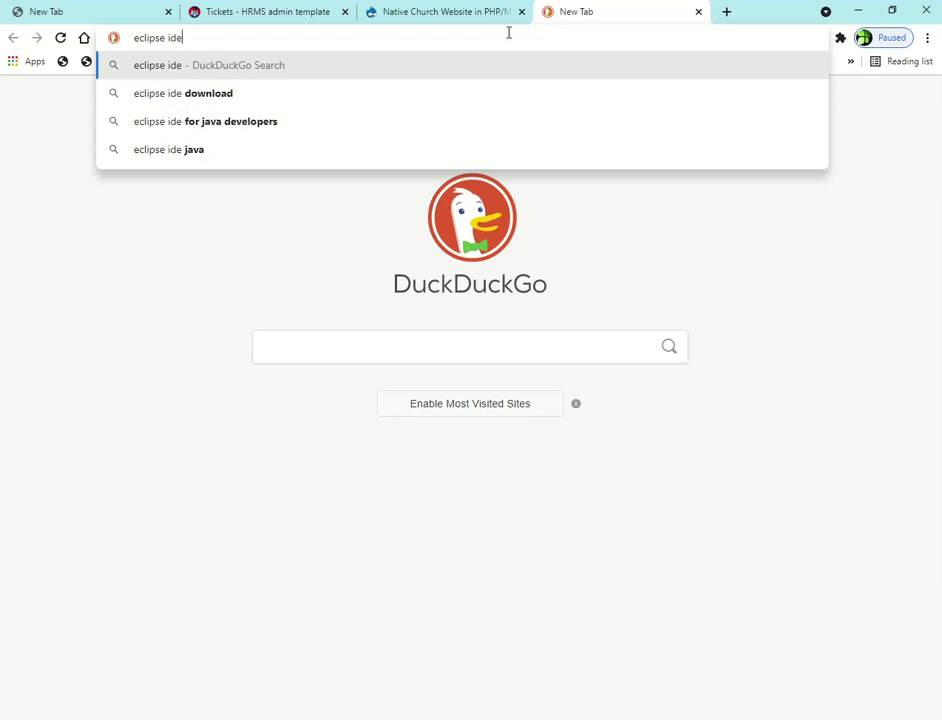
{"action": "left_click", "coordinate": [303, 118]}
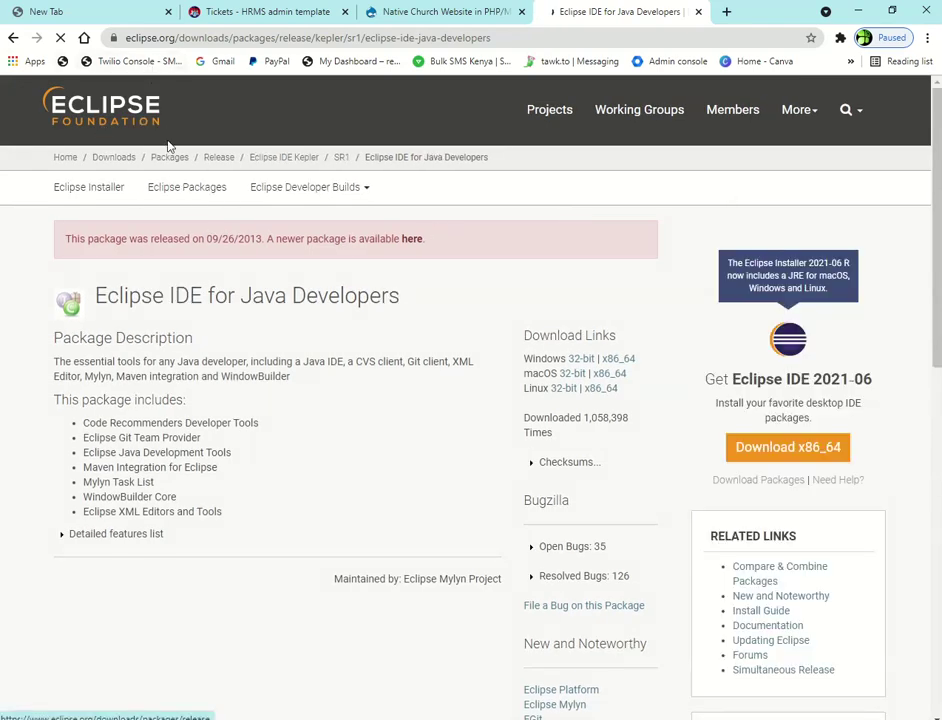
- Examine the Eclipse IDE for Java Developers page for its download links and the Eclipse Installer 2021-06 R offer
{"action": "scroll", "coordinate": [285, 208], "scroll_direction": "down", "scroll_amount": 3}
{"action": "scroll", "coordinate": [285, 208], "scroll_direction": "up", "scroll_amount": 3}
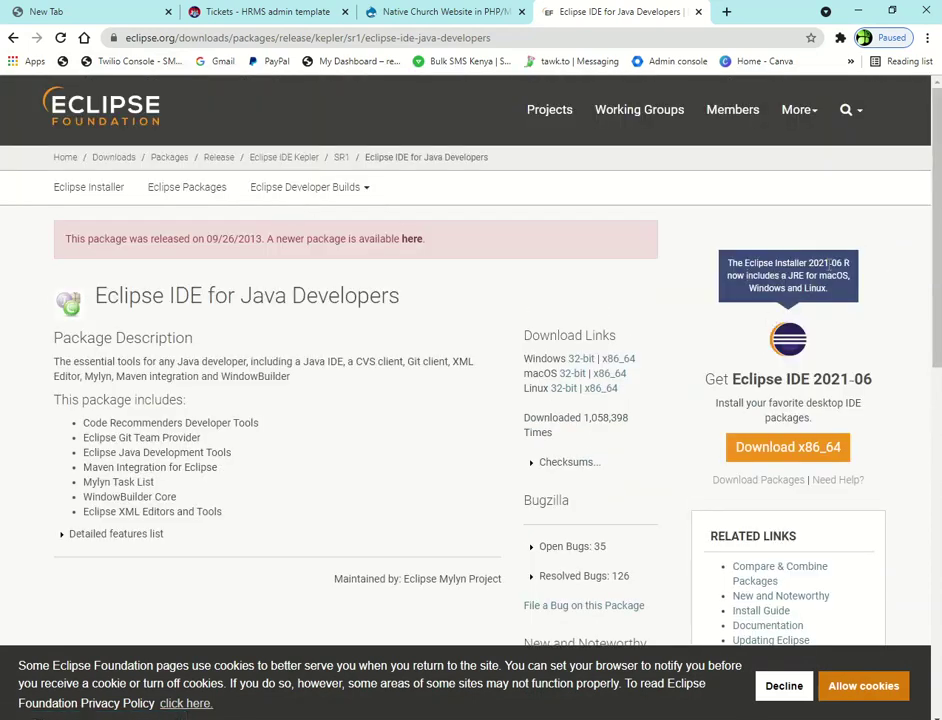
{"action": "left_click_drag", "start_coordinate": [847, 263], "coordinate": [834, 263]}
{"action": "scroll", "coordinate": [882, 395], "scroll_direction": "down", "scroll_amount": 1}
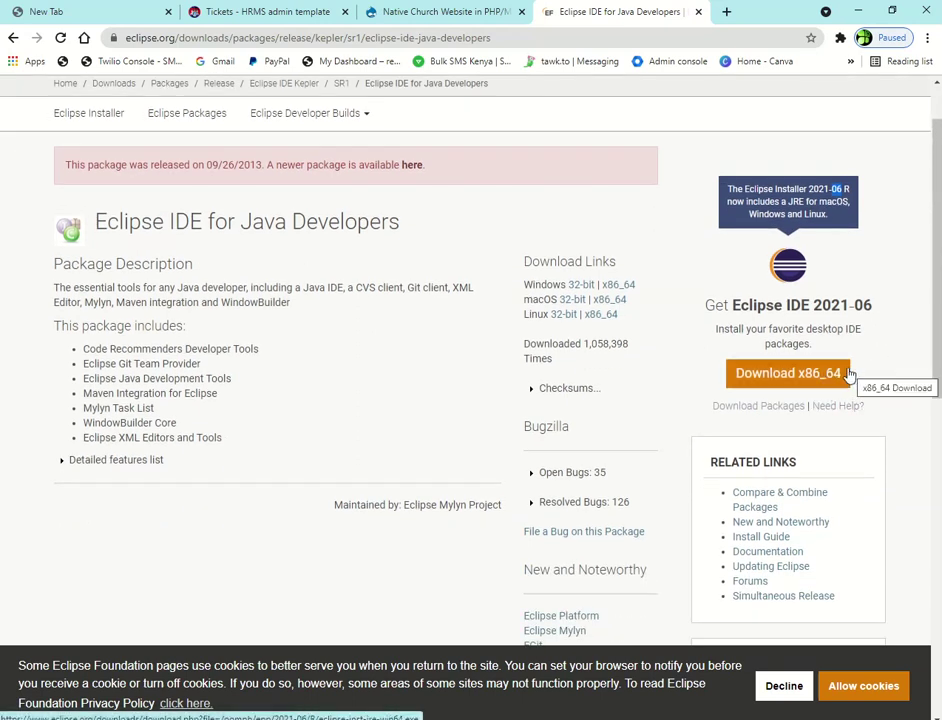
{"action": "scroll", "coordinate": [721, 353], "scroll_direction": "up", "scroll_amount": 1}
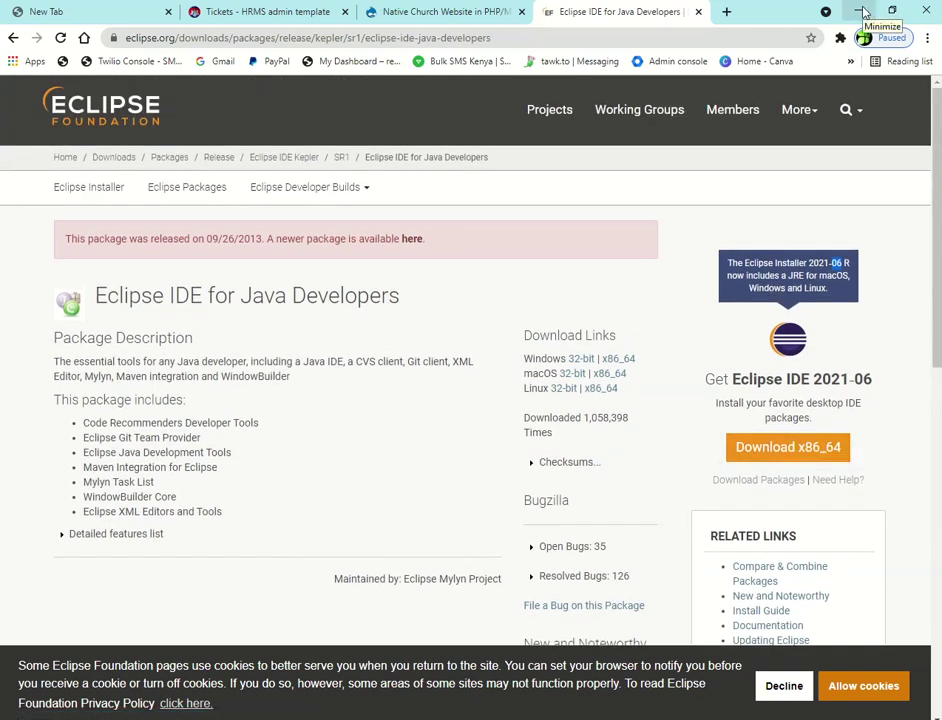
{"action": "scroll", "coordinate": [744, 280], "scroll_direction": "down", "scroll_amount": 1}
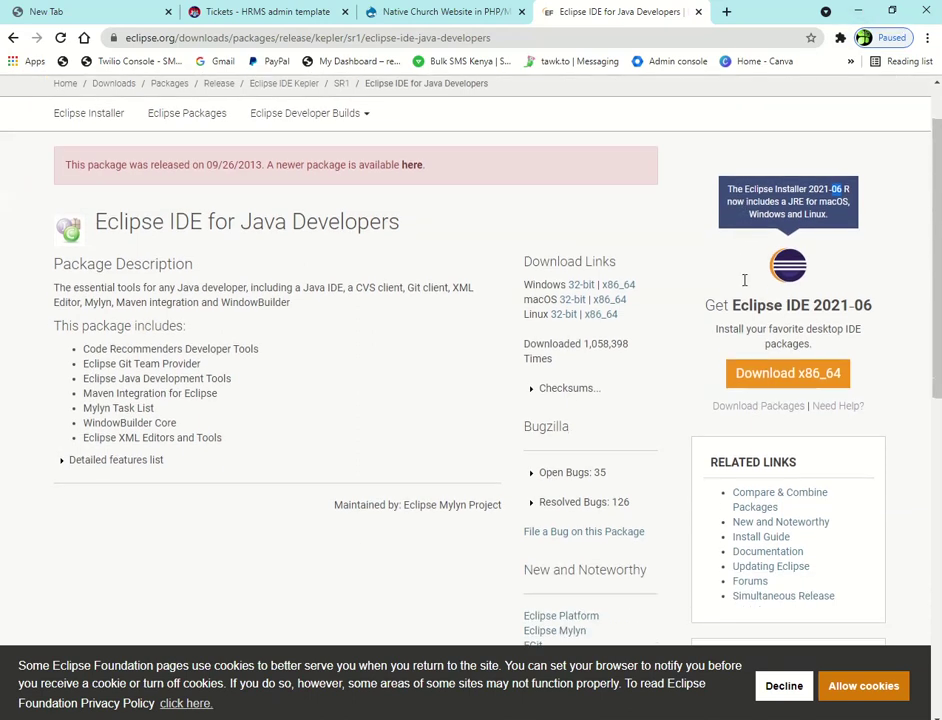
{"action": "left_click", "coordinate": [858, 11]}
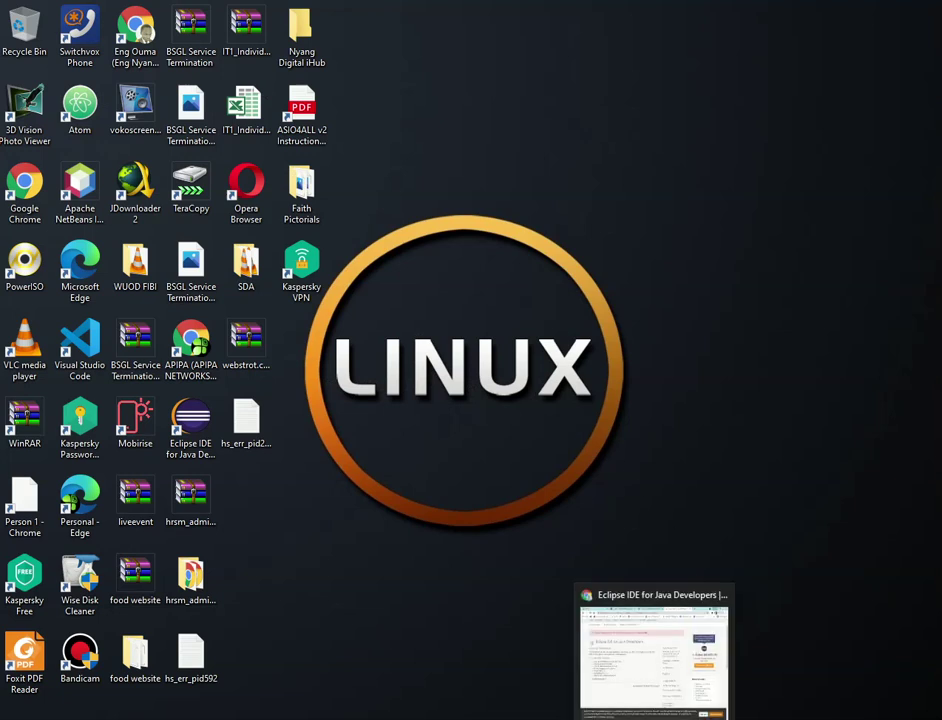
{"action": "left_click", "coordinate": [654, 719]}
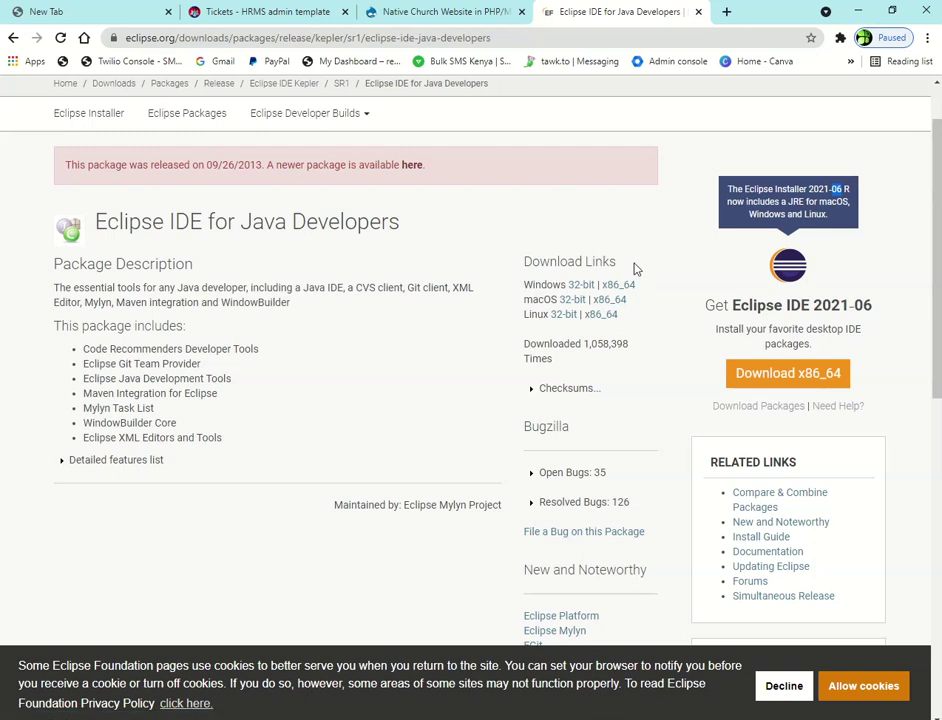
{"action": "scroll", "coordinate": [671, 398], "scroll_direction": "down", "scroll_amount": 3}
{"action": "scroll", "coordinate": [696, 290], "scroll_direction": "up", "scroll_amount": 4}
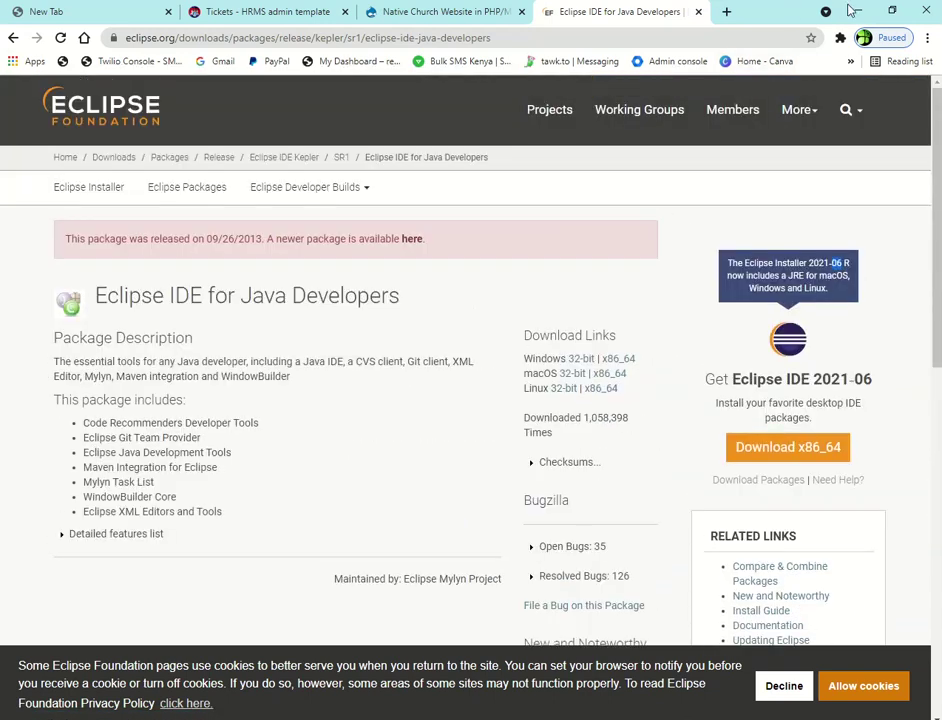
- Return to the desktop and try to launch Eclipse IDE for Java Developers
{"action": "left_click", "coordinate": [858, 10]}
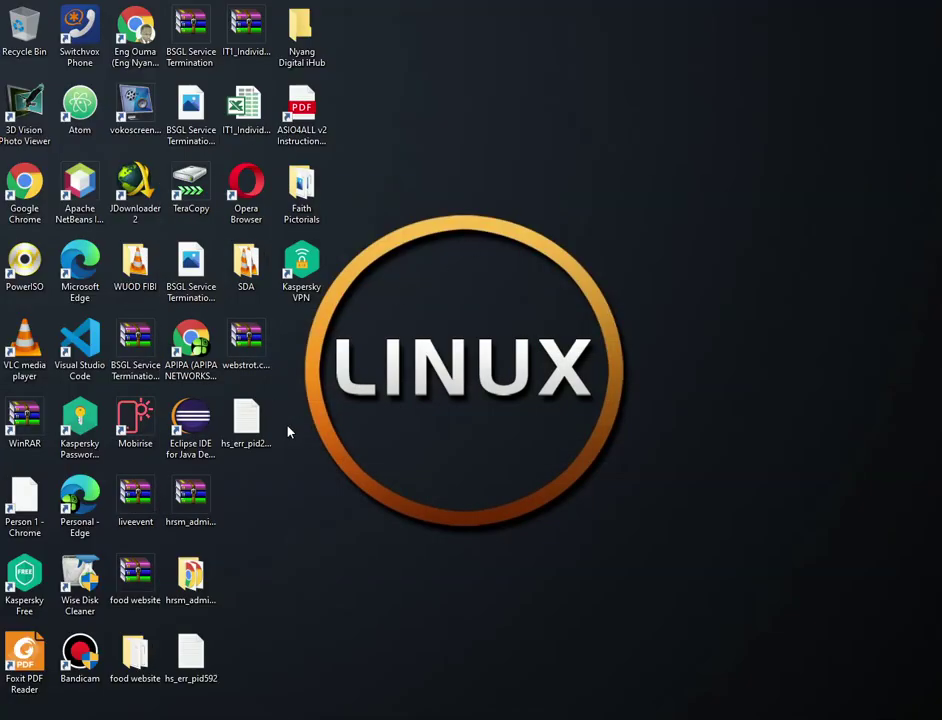
{"action": "double_click", "coordinate": [182, 441]}
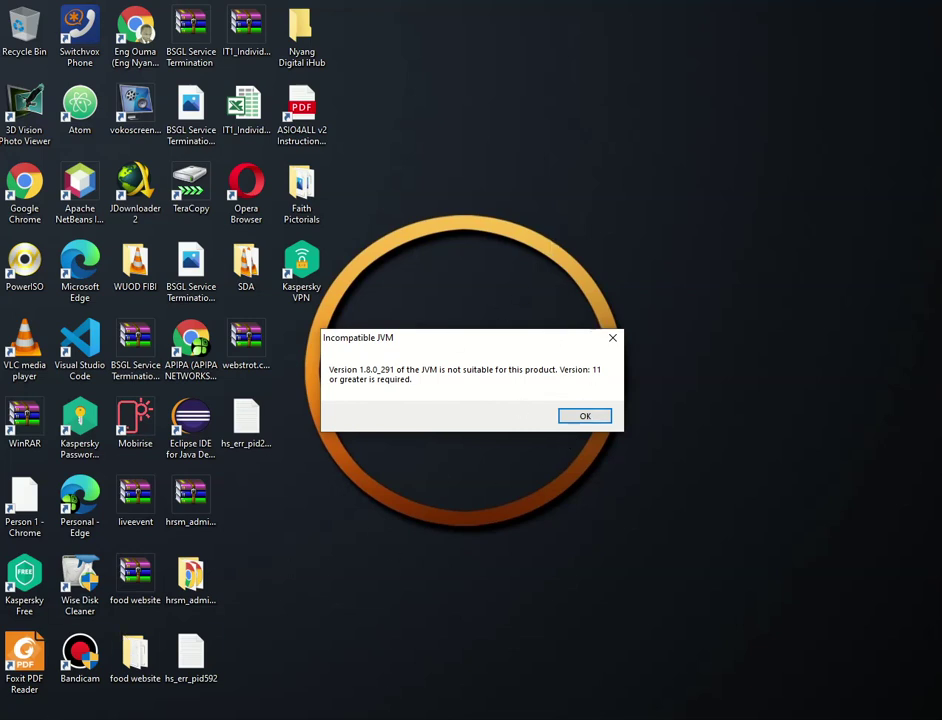
- Check the installed Java version in a Command Prompt with java --version, and dismiss the Incompatible JVM dialog
{"action": "key", "text": "super"}
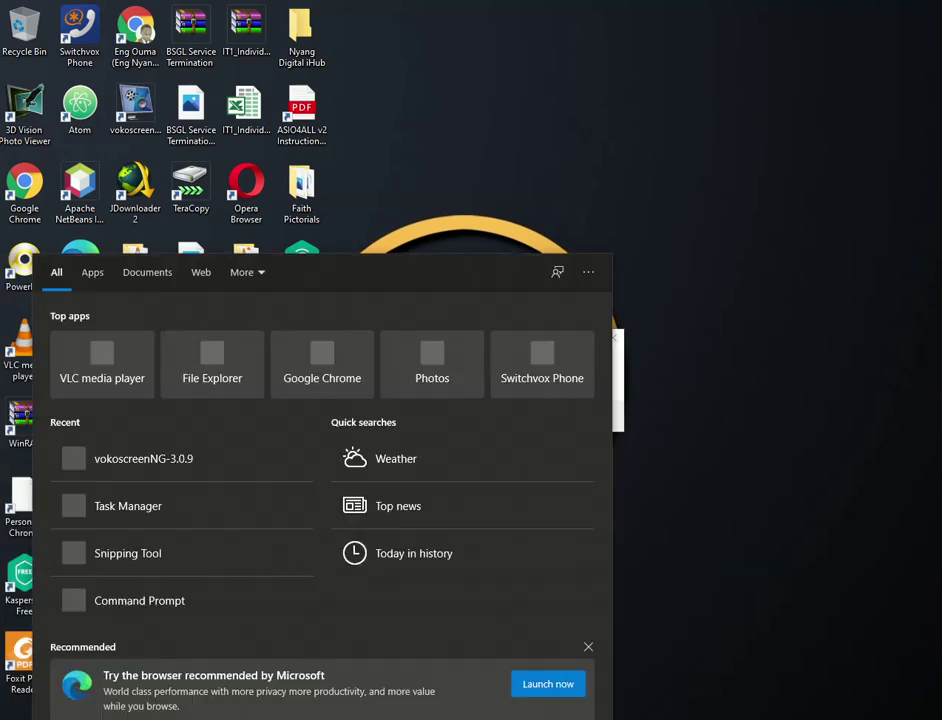
{"action": "type", "text": "c"}
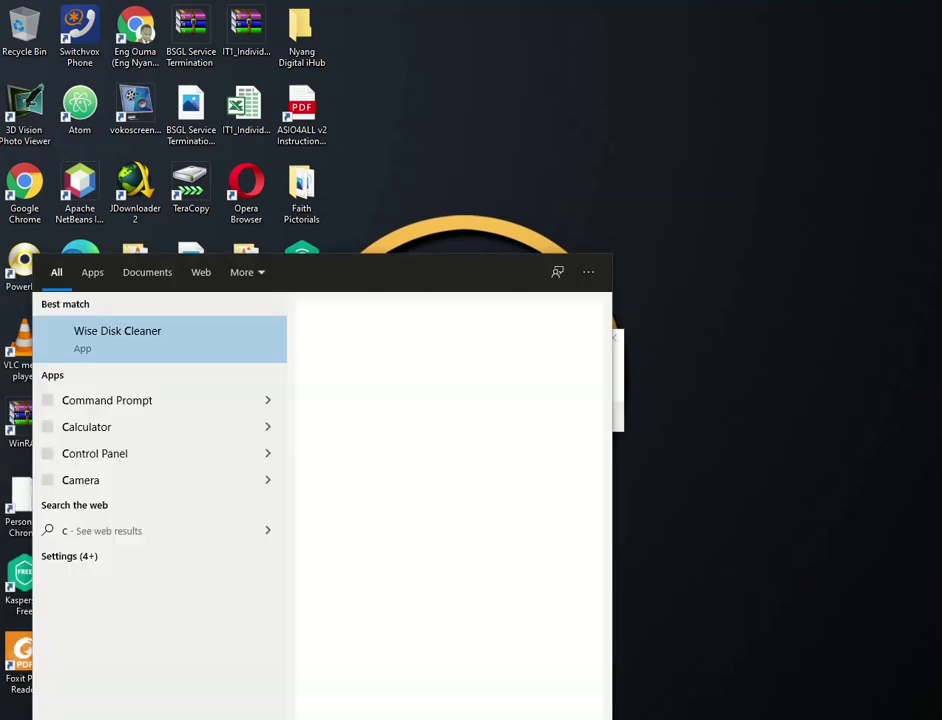
{"action": "type", "text": "md"}
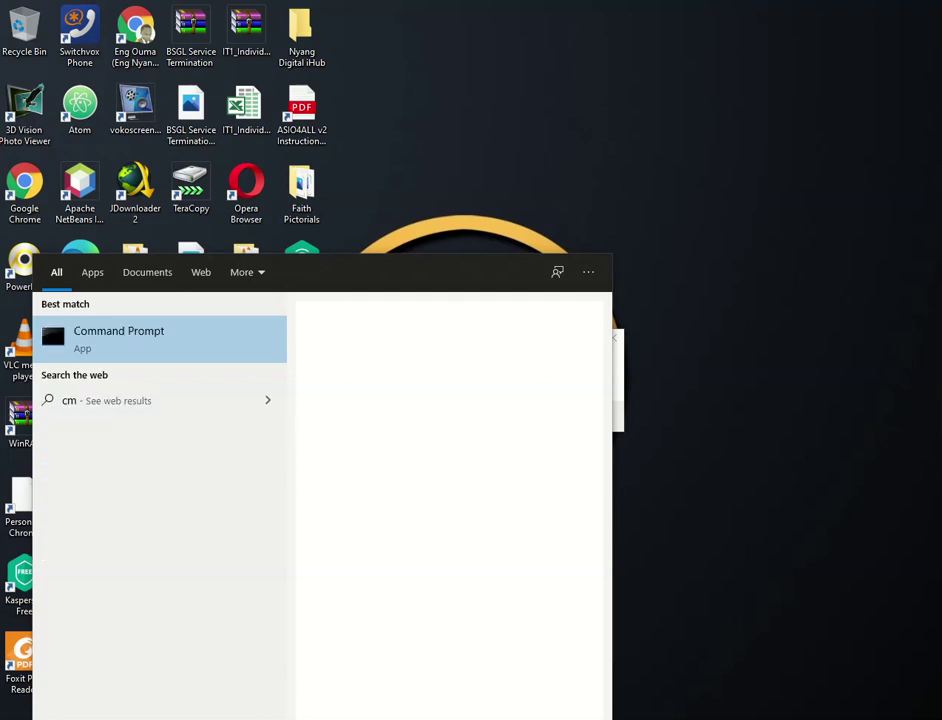
{"action": "left_click", "coordinate": [190, 328]}
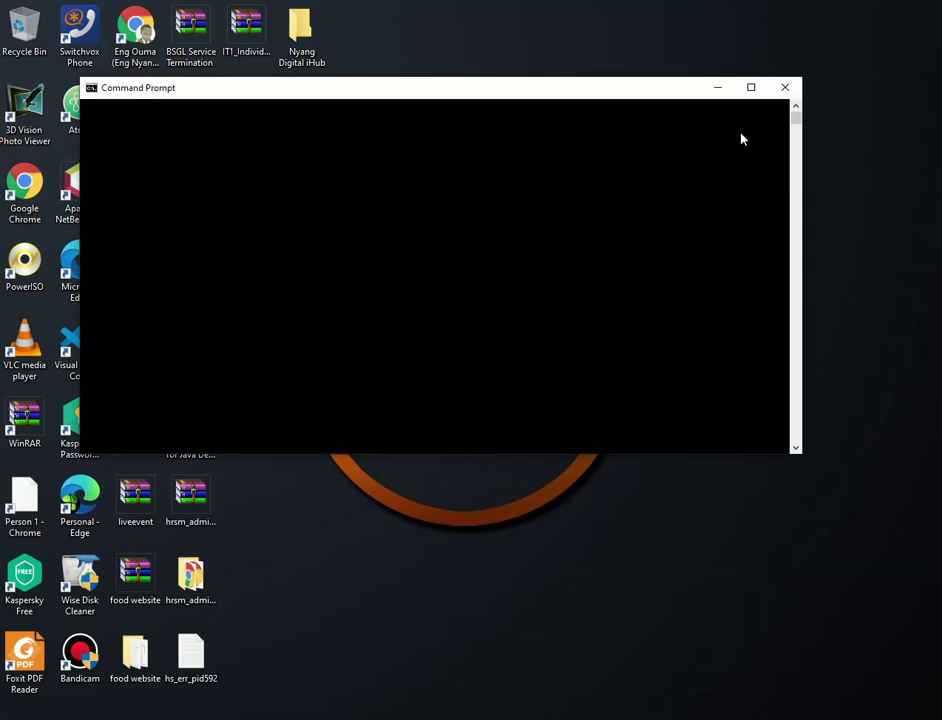
{"action": "left_click", "coordinate": [748, 89]}
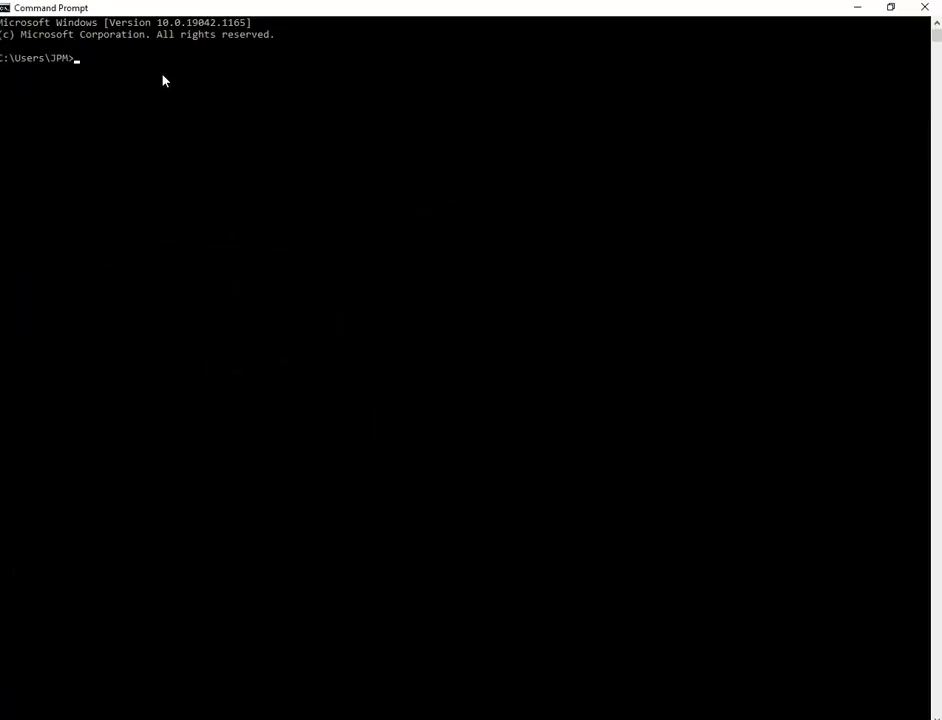
{"action": "type", "text": "java"}
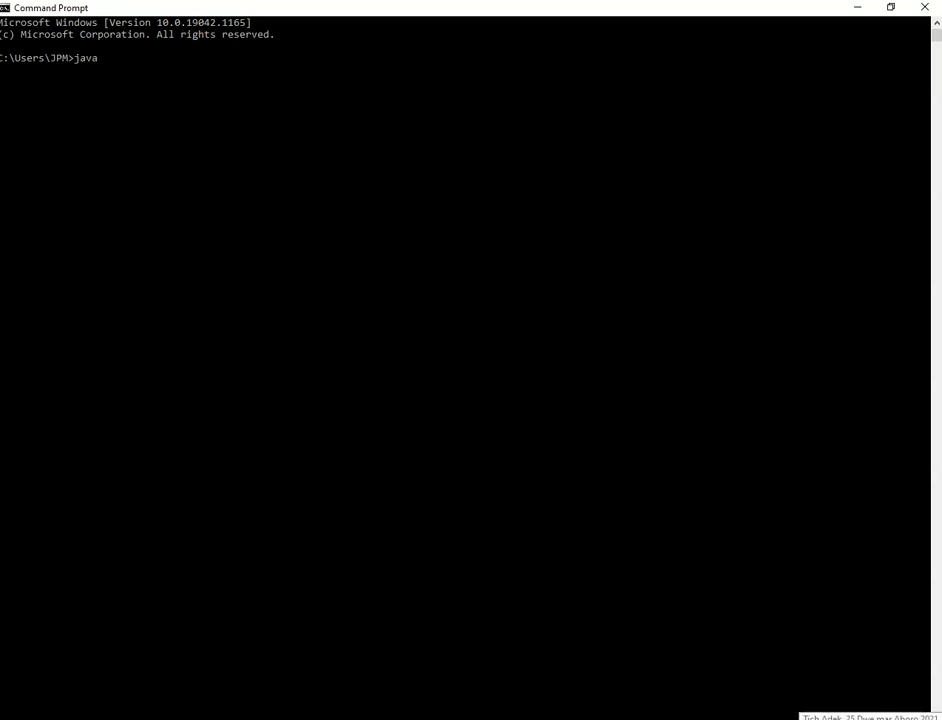
{"action": "type", "text": " --vers"}
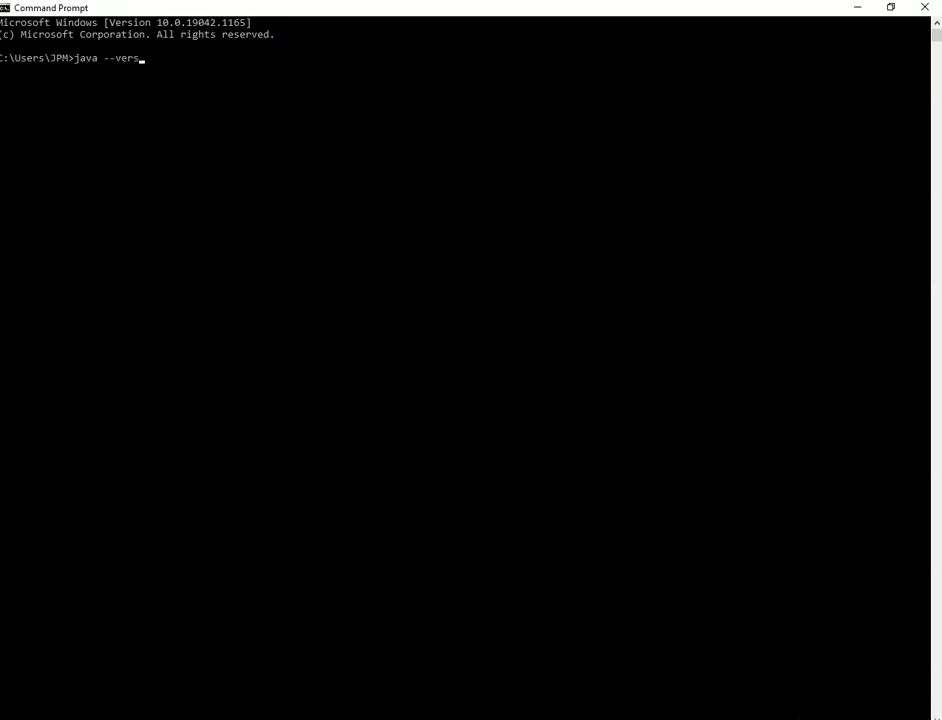
{"action": "type", "text": "ion"}
{"action": "key", "text": "Return"}
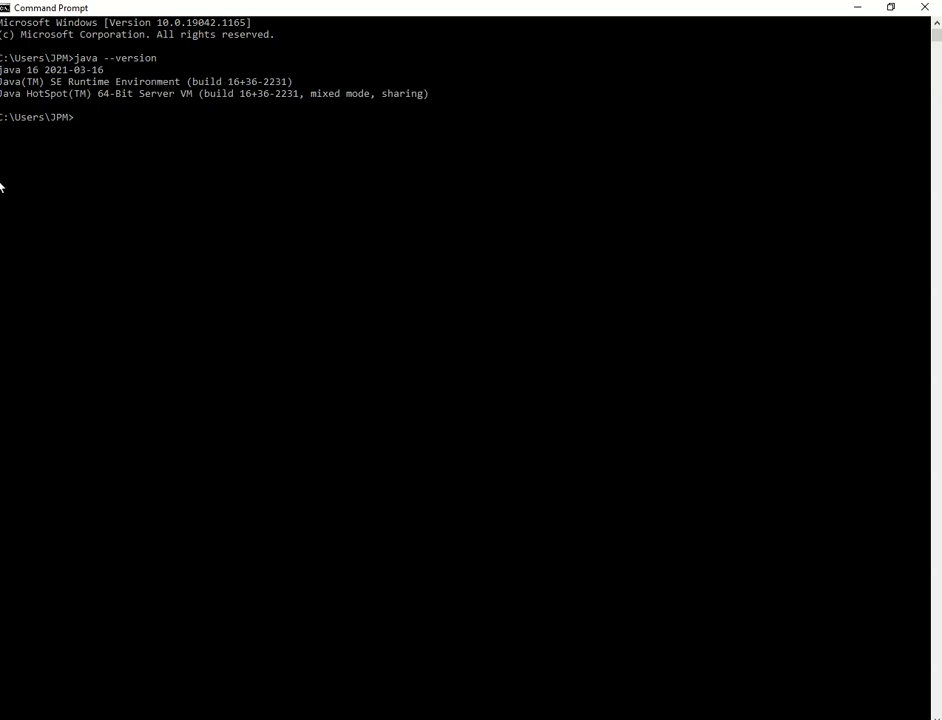
{"action": "left_click", "coordinate": [857, 8]}
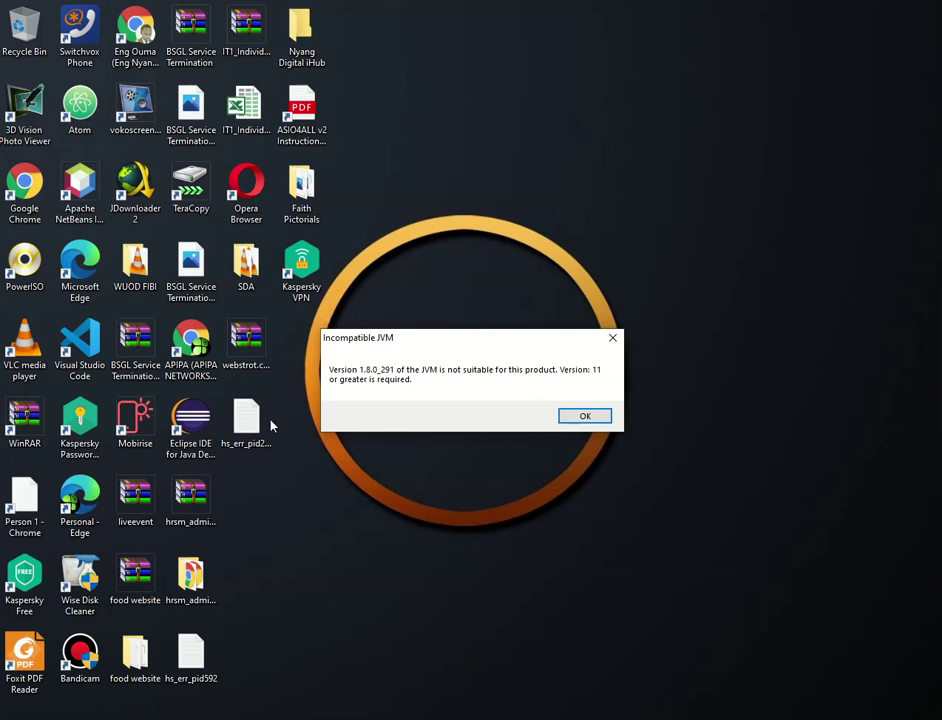
{"action": "left_click", "coordinate": [588, 416]}
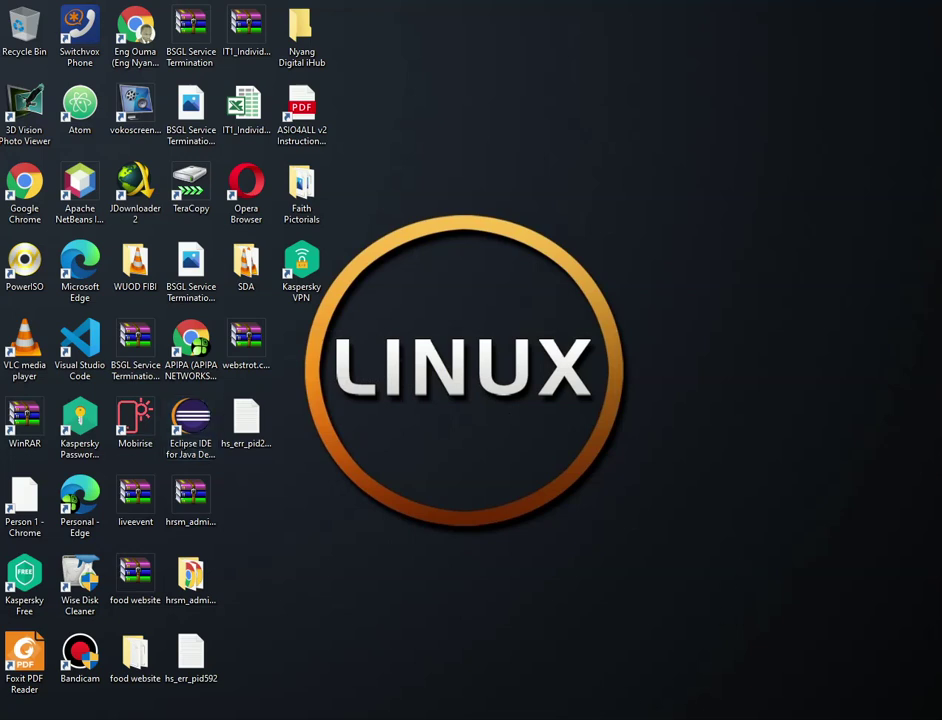
- In File Explorer, open the eclipse\java-2021-06\eclipse installation folder inside the user's profile folder on Local Disk (C:)
{"action": "mouse_move", "coordinate": [598, 718]}
{"action": "left_click", "coordinate": [713, 664]}
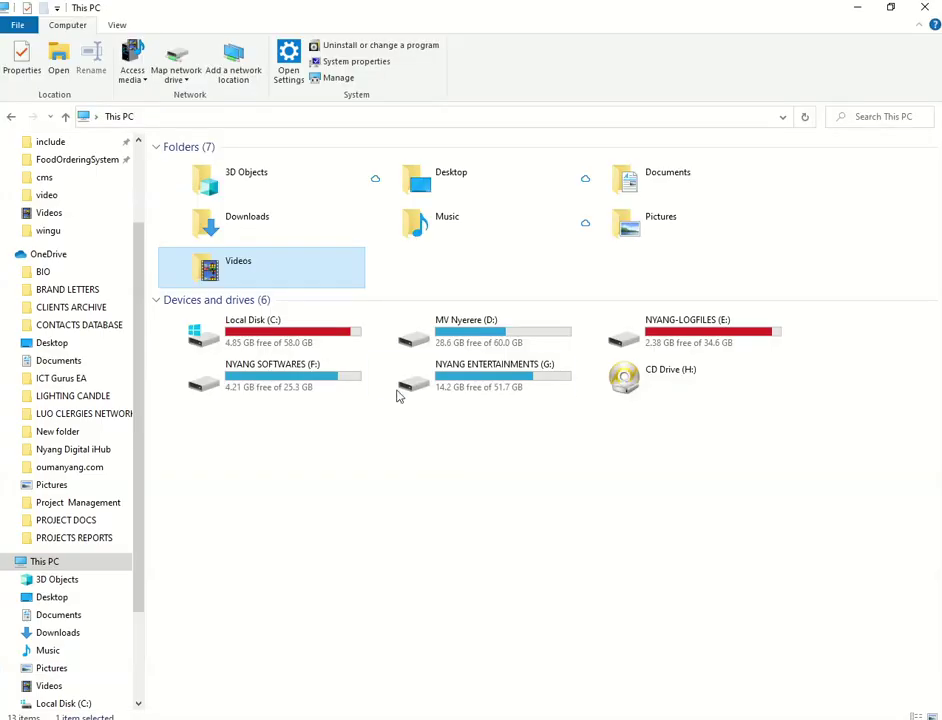
{"action": "double_click", "coordinate": [255, 333]}
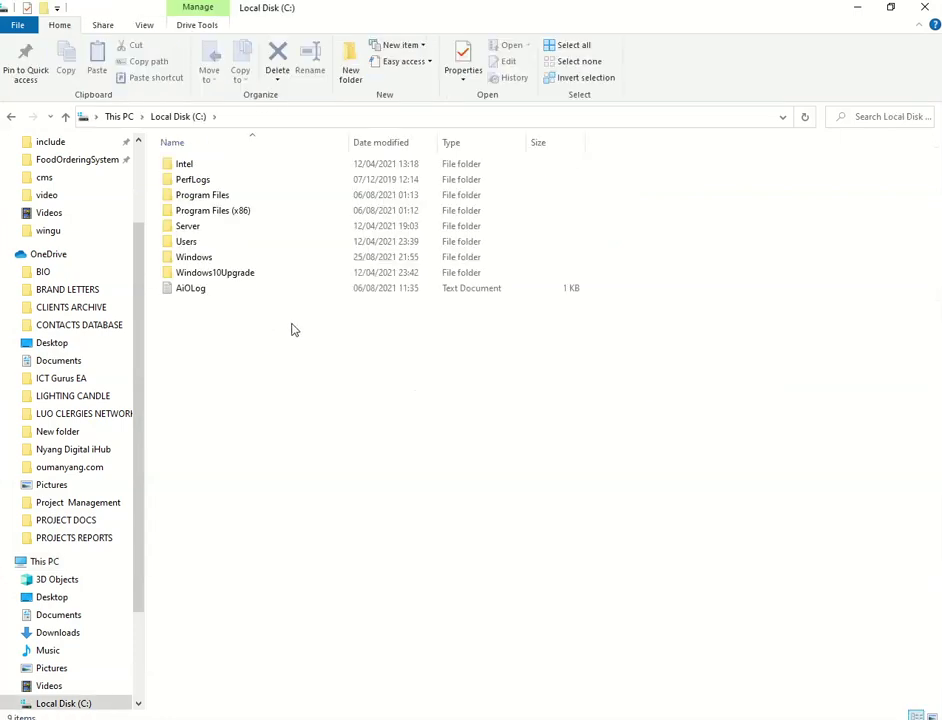
{"action": "left_click", "coordinate": [189, 244]}
{"action": "double_click", "coordinate": [189, 244]}
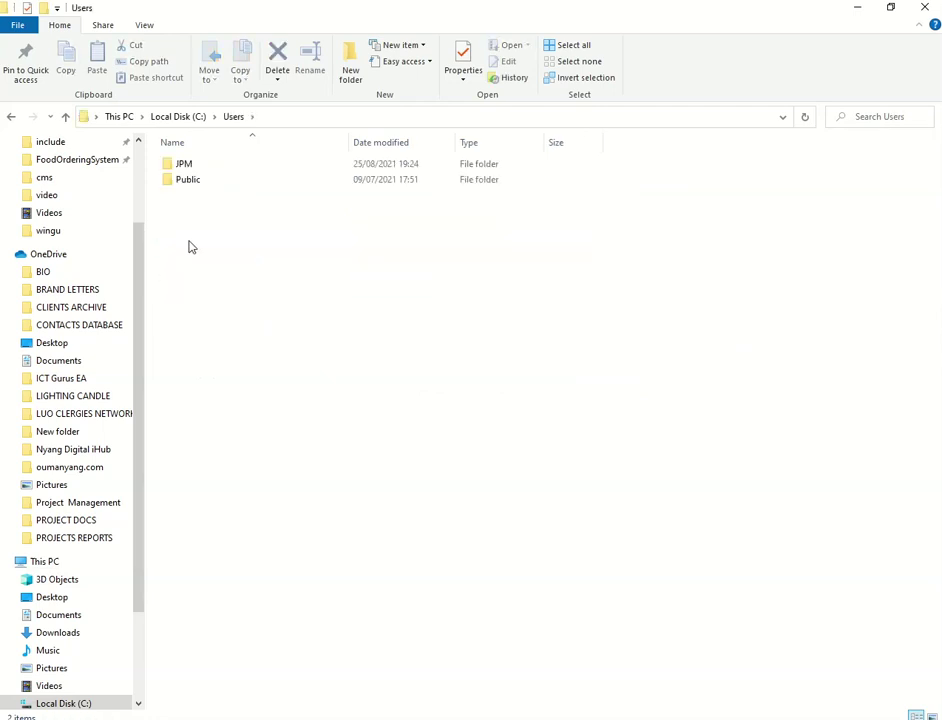
{"action": "double_click", "coordinate": [220, 168]}
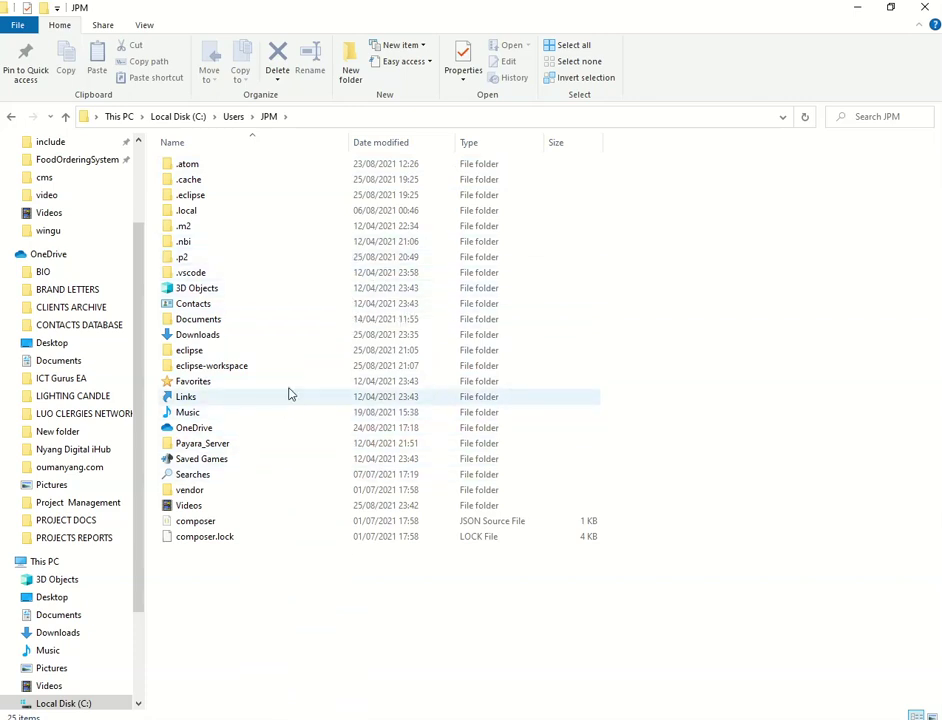
{"action": "double_click", "coordinate": [291, 355]}
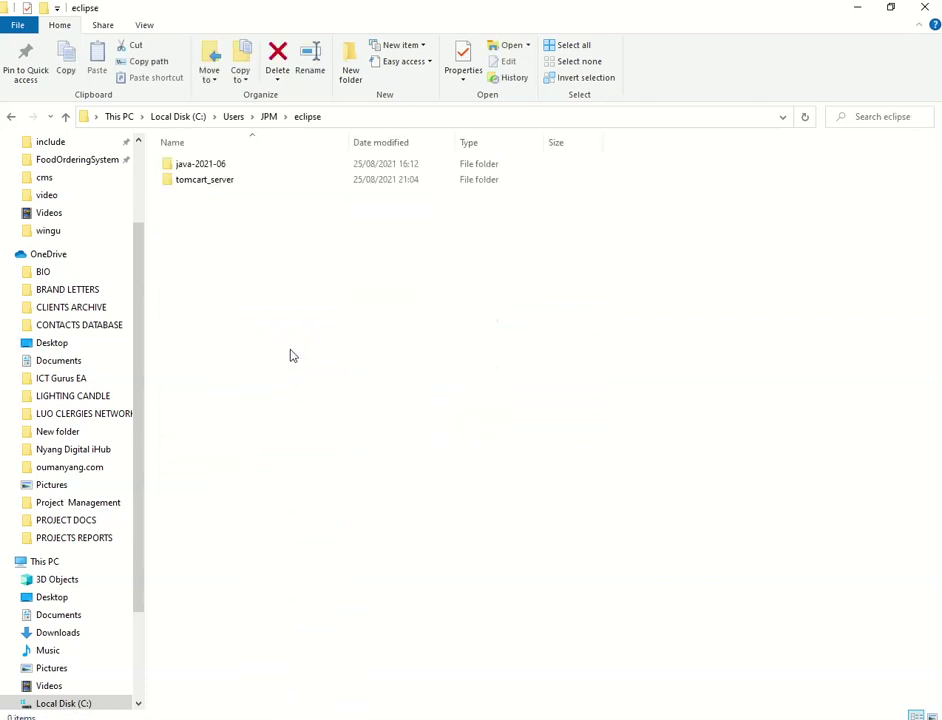
{"action": "double_click", "coordinate": [258, 170]}
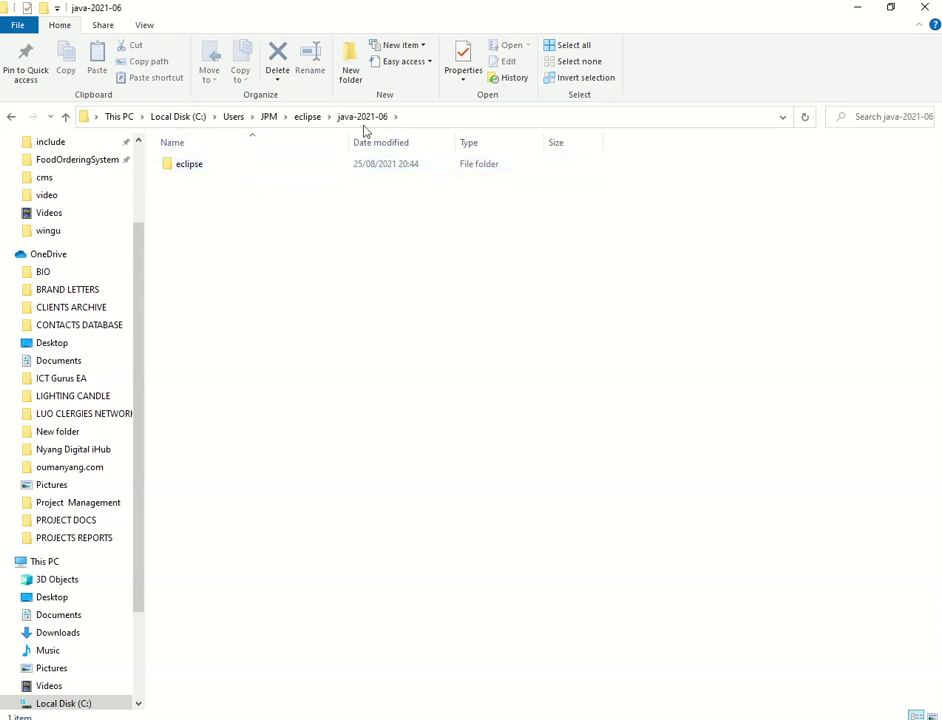
{"action": "double_click", "coordinate": [302, 173]}
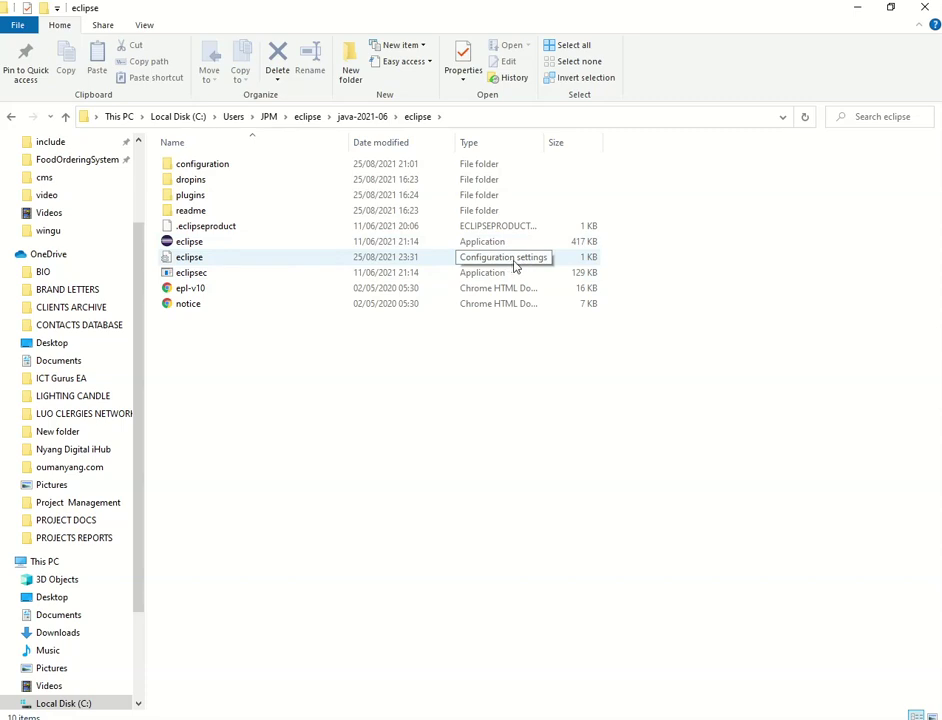
- Open the eclipse configuration settings file from the Eclipse installation folder
{"action": "left_click", "coordinate": [203, 257]}
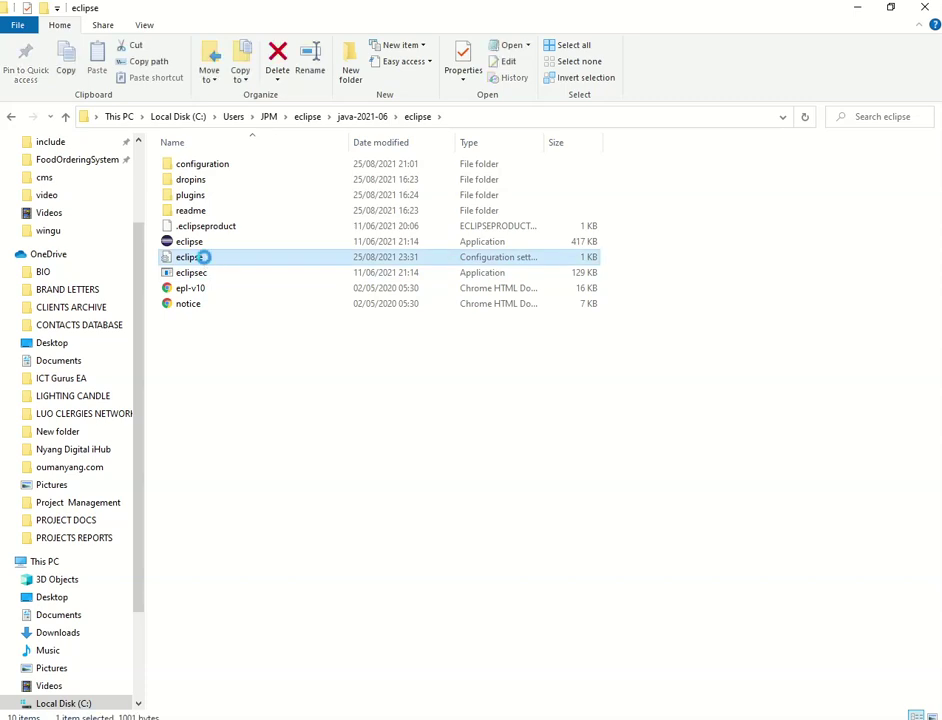
{"action": "right_click", "coordinate": [204, 258]}
{"action": "left_click", "coordinate": [585, 579]}
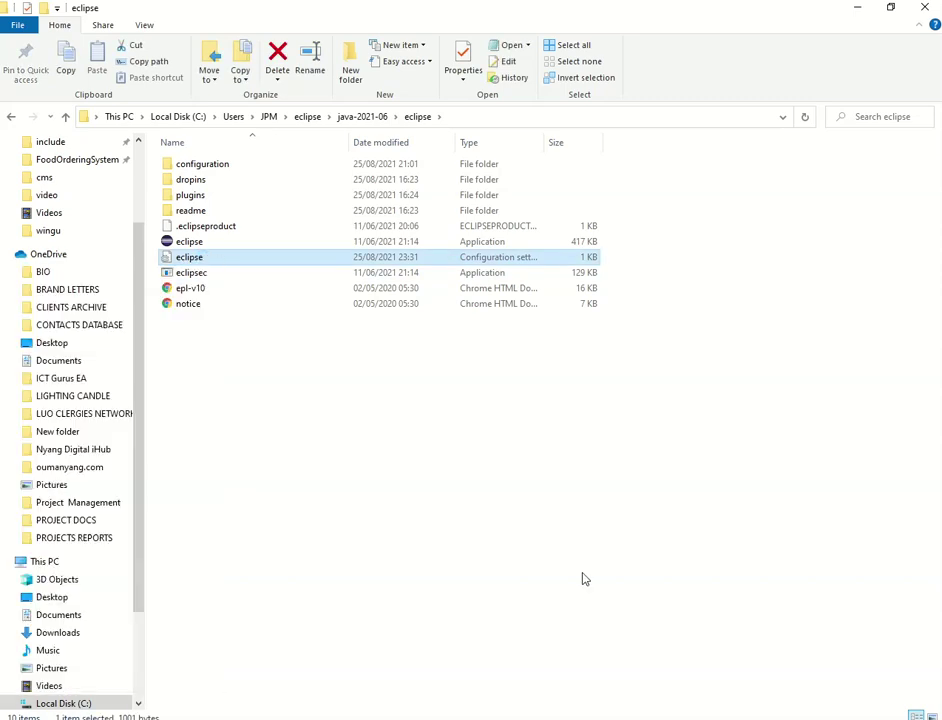